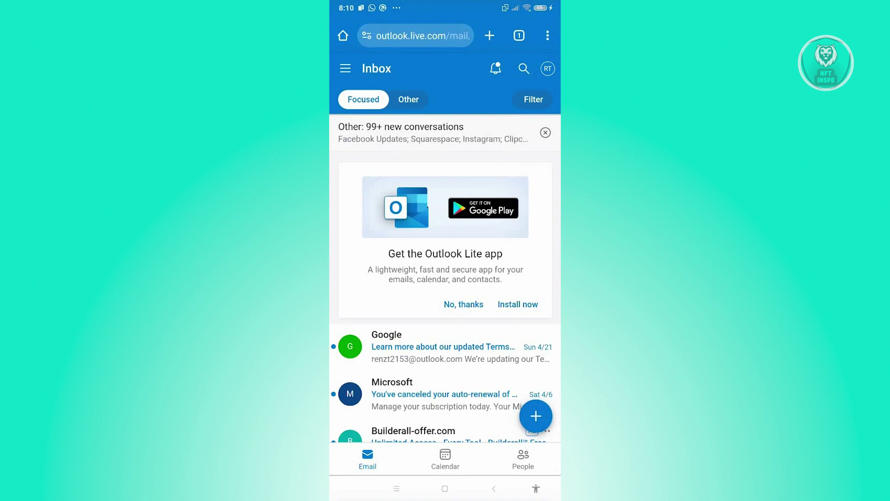
# - Reach the account settings from the mail menu and view the Microsoft account page
pyautogui.click(345, 69)
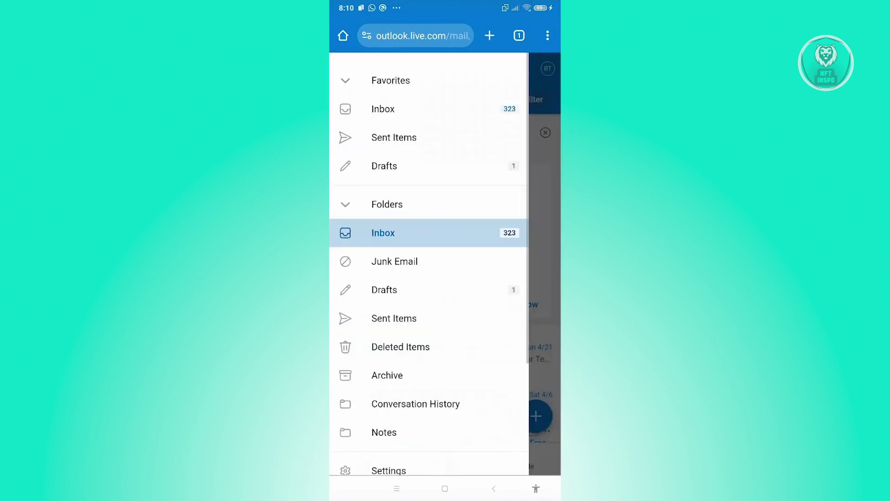
pyautogui.scroll(-3, 428, 278)
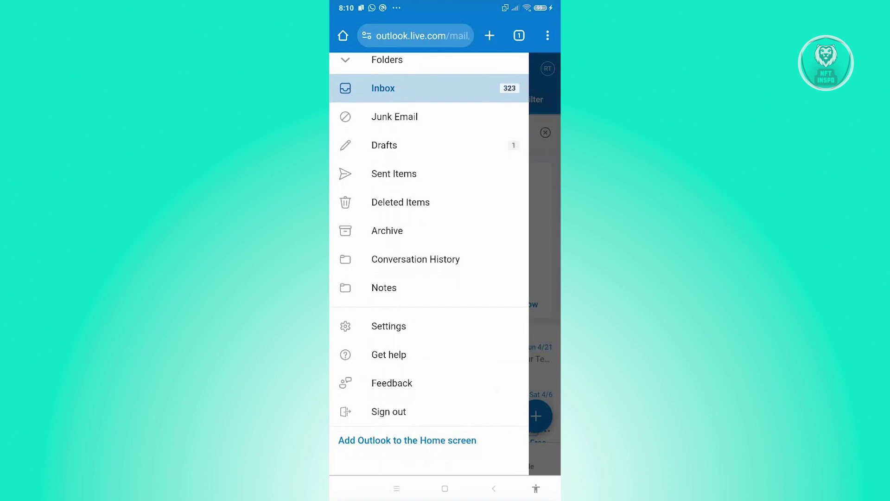
pyautogui.click(382, 325)
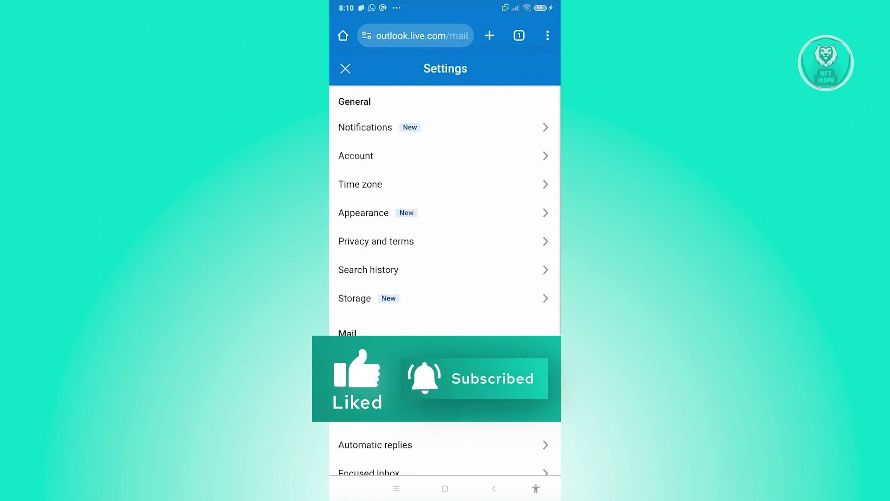
pyautogui.click(355, 155)
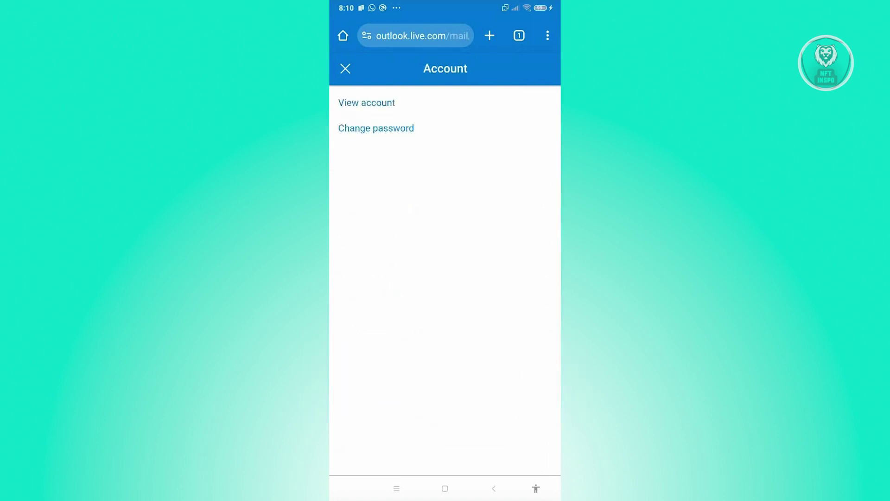
pyautogui.click(367, 103)
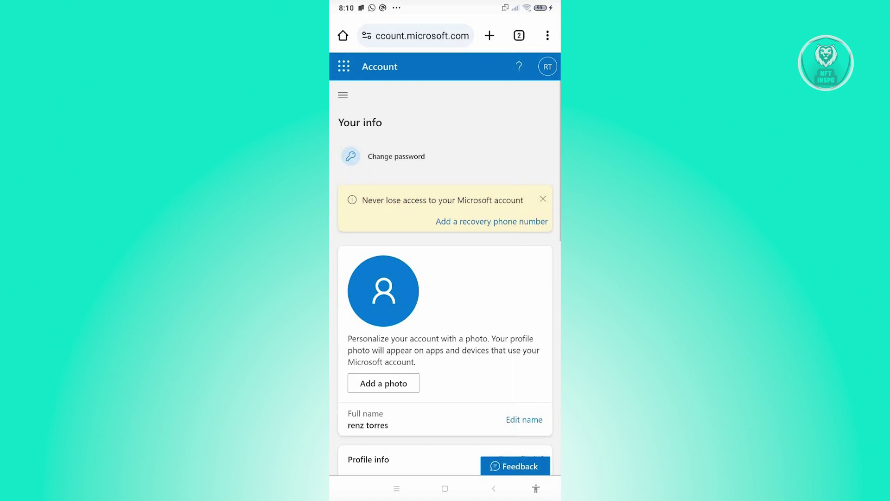
pyautogui.scroll(-2, 445, 278)
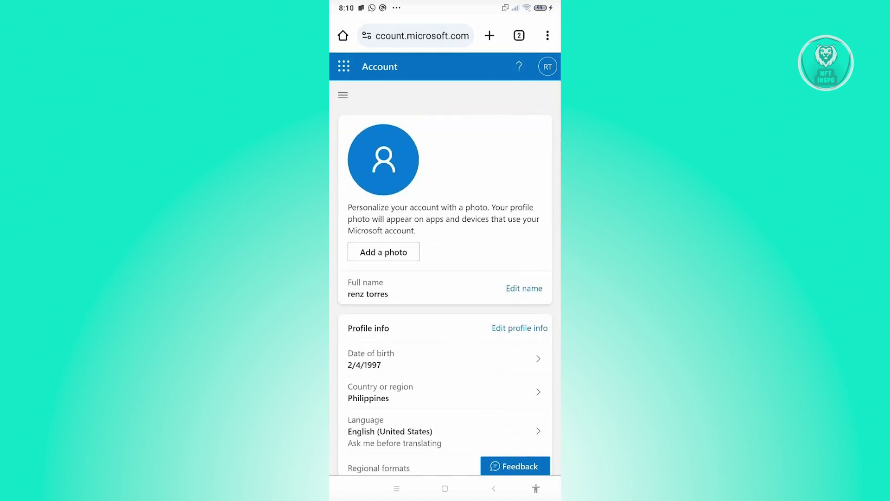
# - Start Add a photo so the phone's image picker appears, then return to the home screen
pyautogui.click(383, 252)
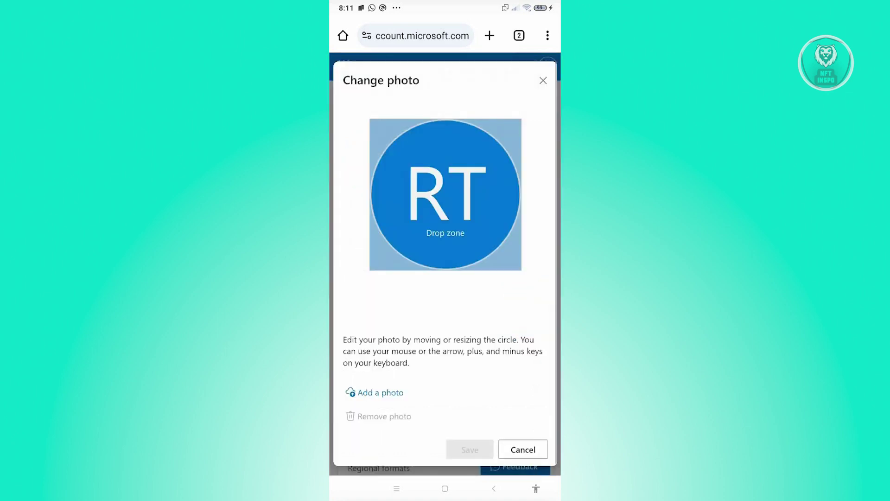
pyautogui.click(380, 392)
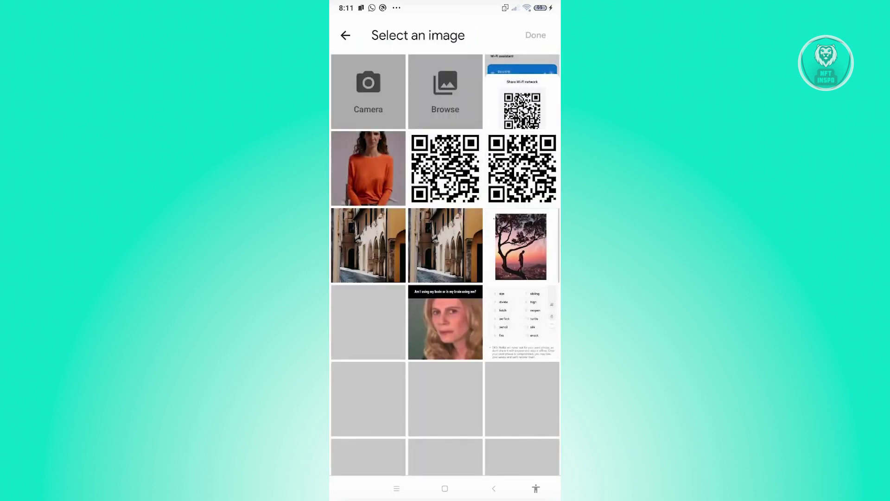
pyautogui.click(444, 488)
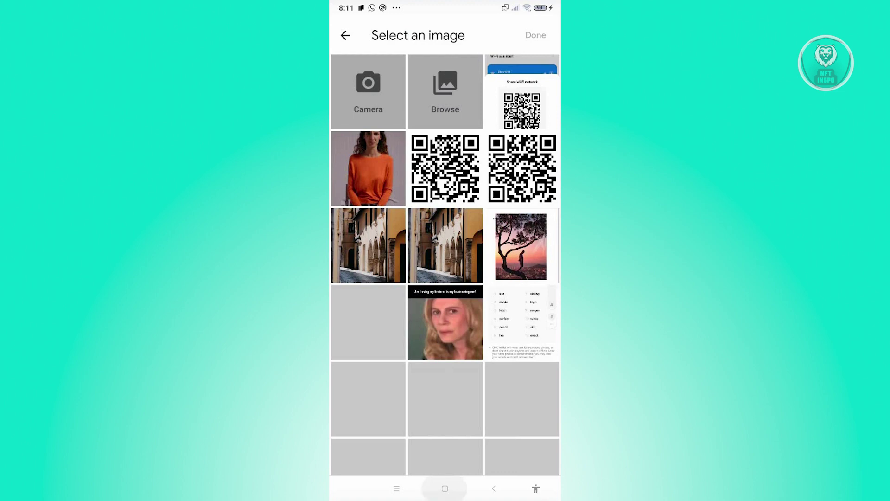